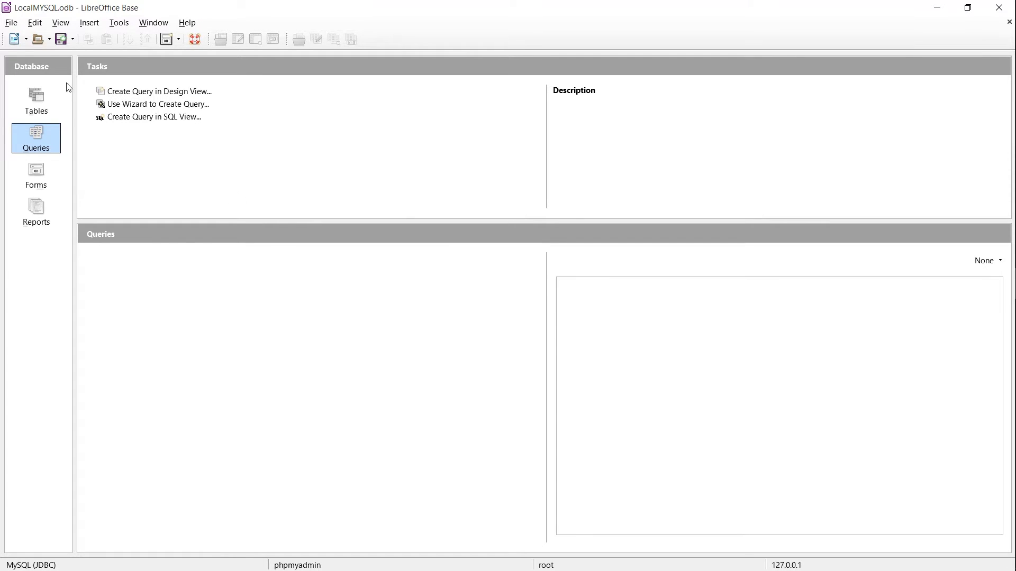
# Start a new database file that connects to an existing MySQL database using JDBC.
pyautogui.click(11, 23)
pyautogui.moveTo(19, 40)
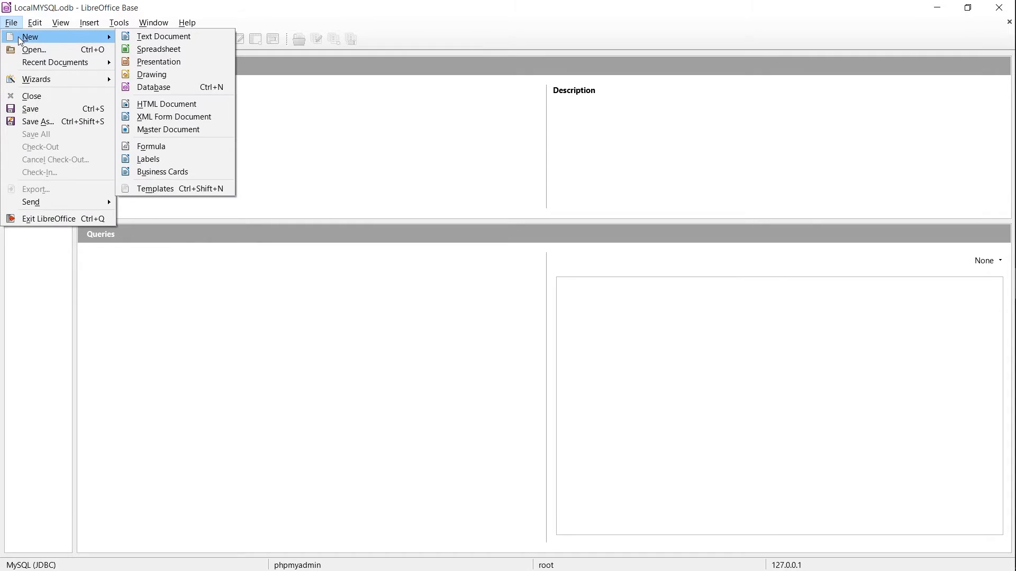
pyautogui.click(197, 91)
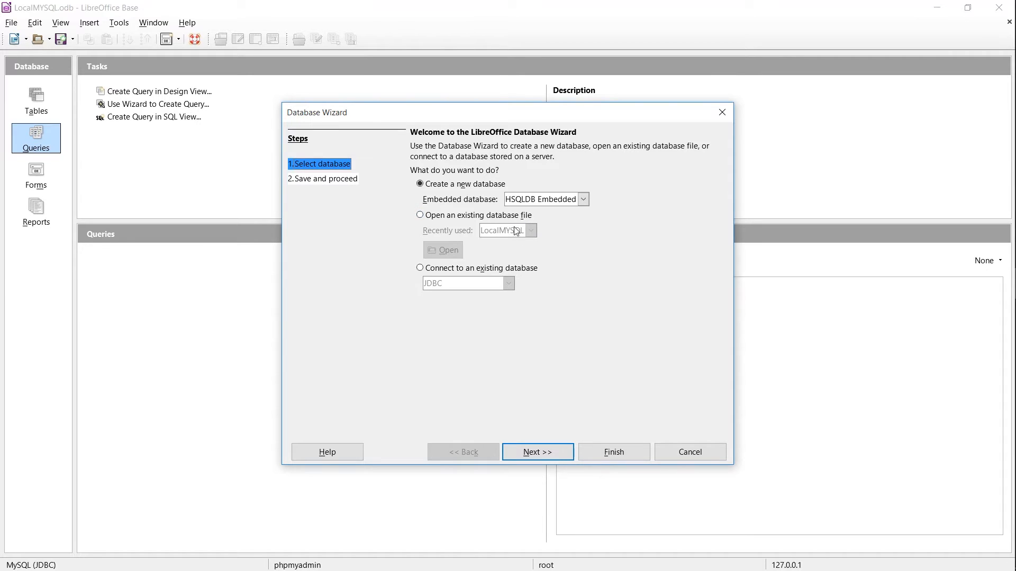
pyautogui.click(527, 269)
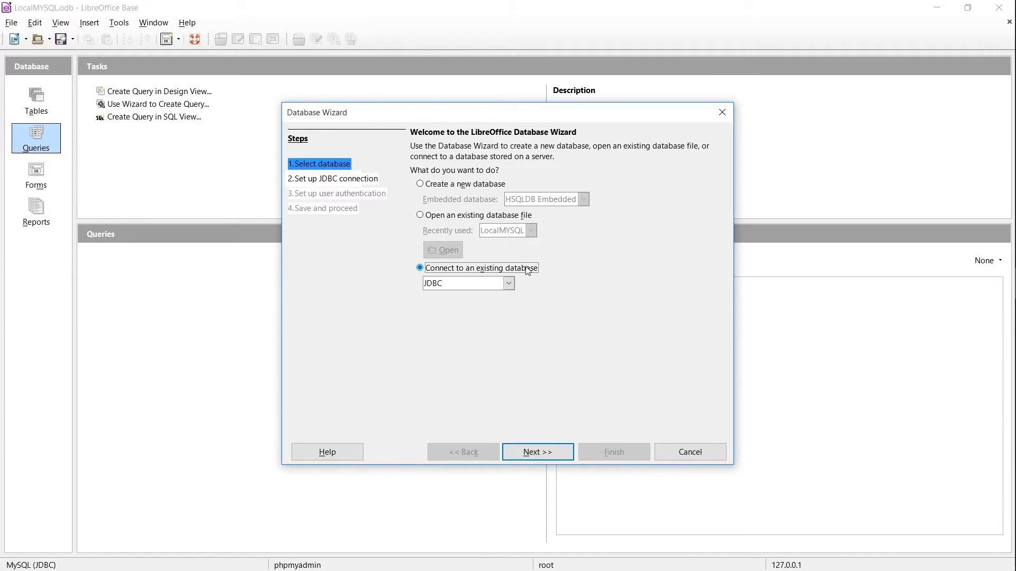
pyautogui.click(504, 286)
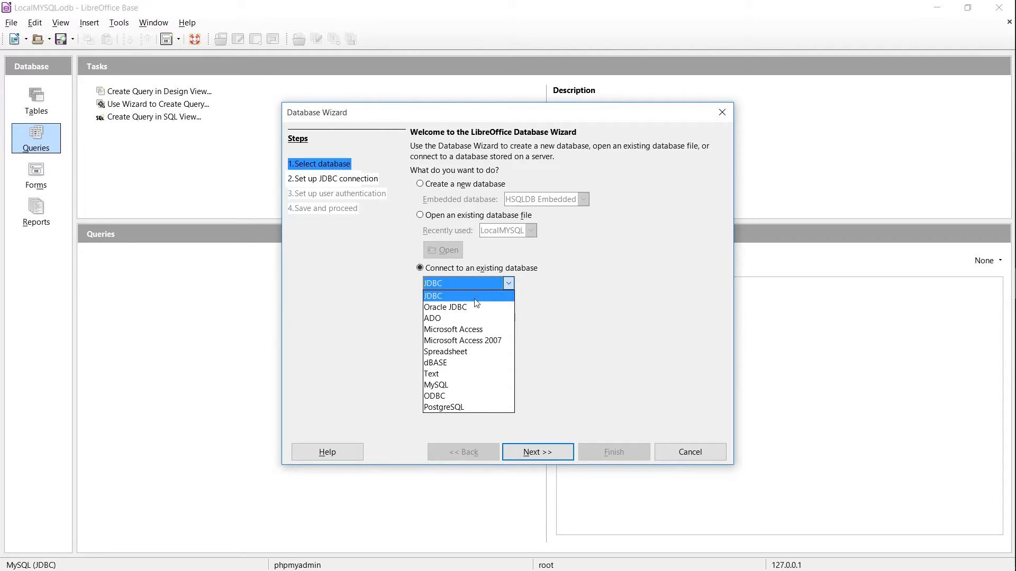
pyautogui.click(489, 391)
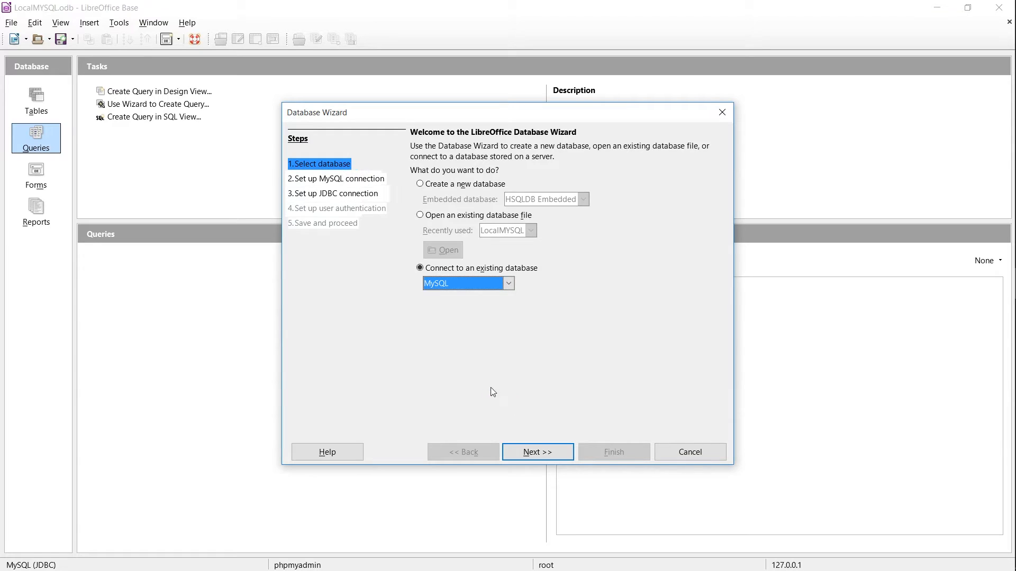
pyautogui.click(543, 455)
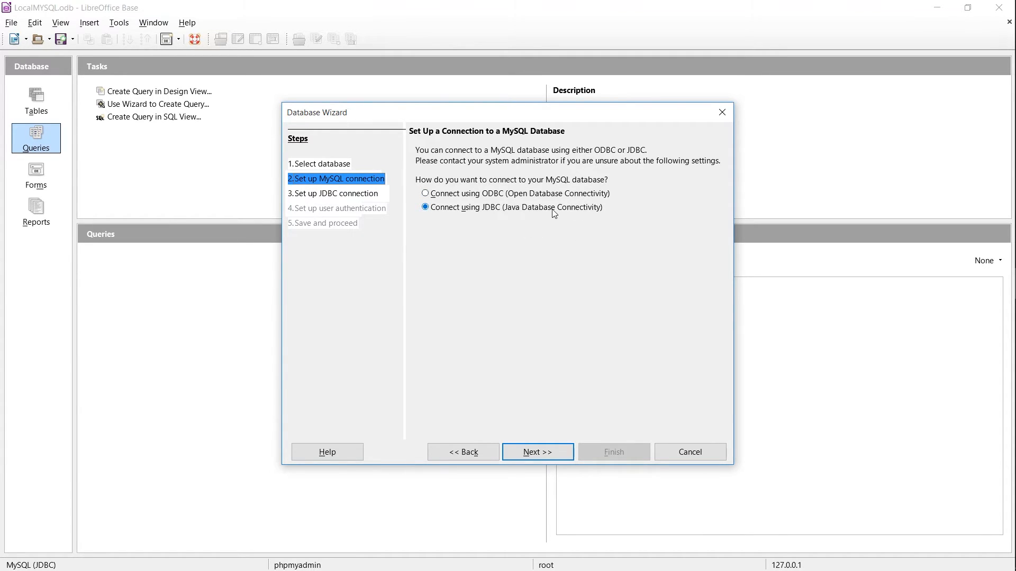
pyautogui.click(547, 456)
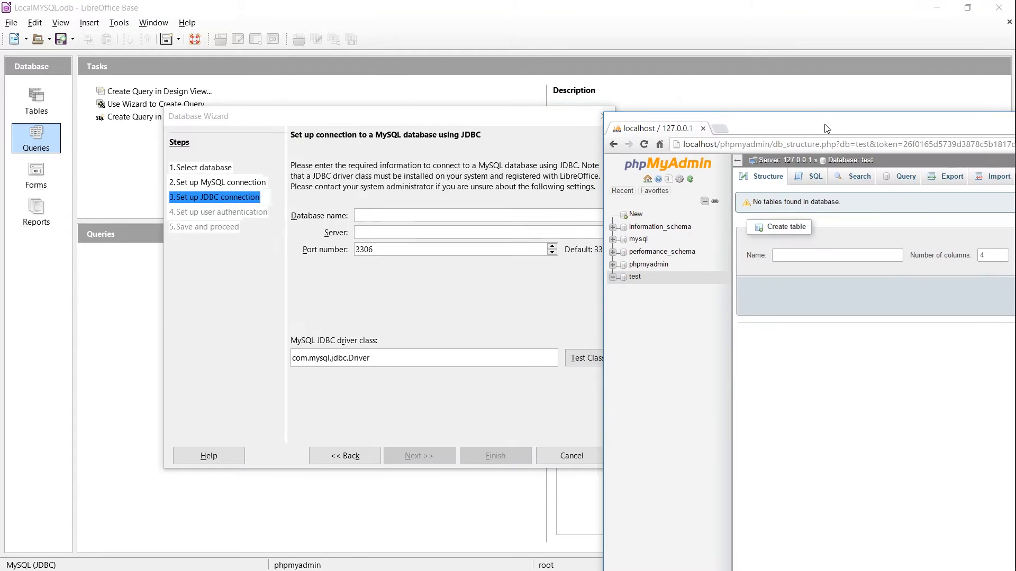
# Switch to phpMyAdmin in the browser and examine the server address and the list of databases.
pyautogui.moveTo(831, 124); pyautogui.dragTo(852, 121)
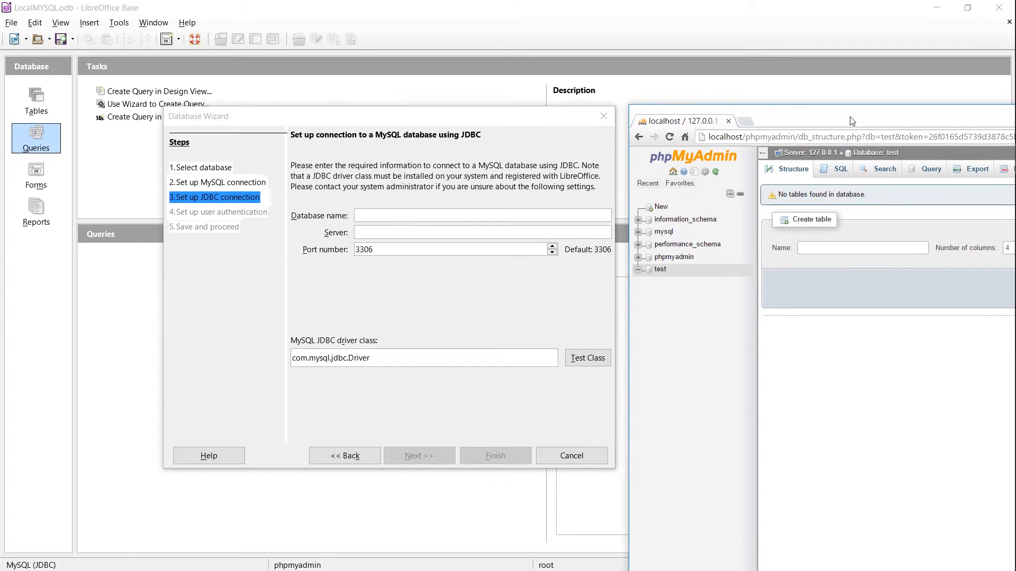
pyautogui.click(375, 233)
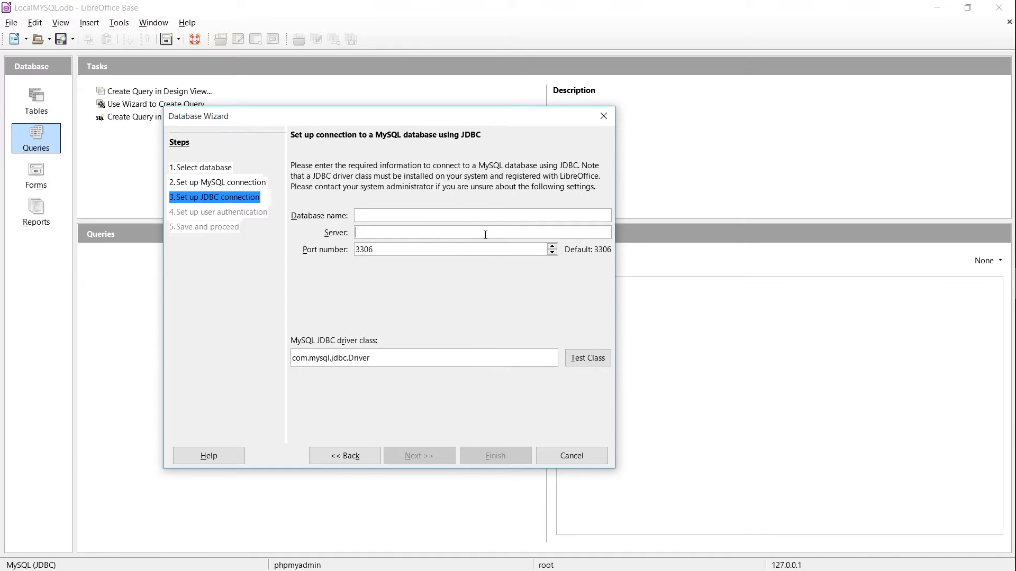
pyautogui.hotkey('alt', 'Tab')
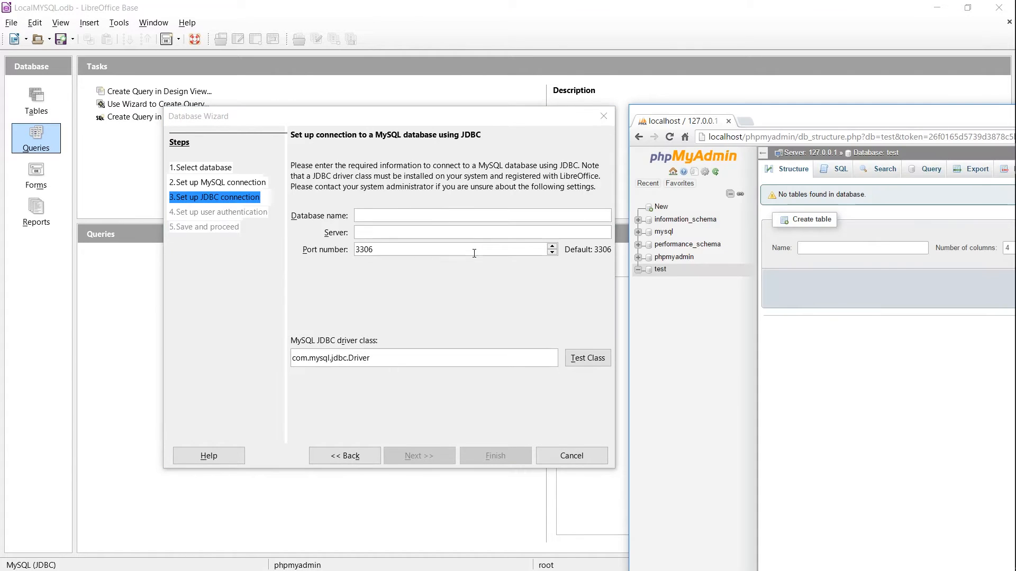
pyautogui.moveTo(794, 124); pyautogui.dragTo(720, 130)
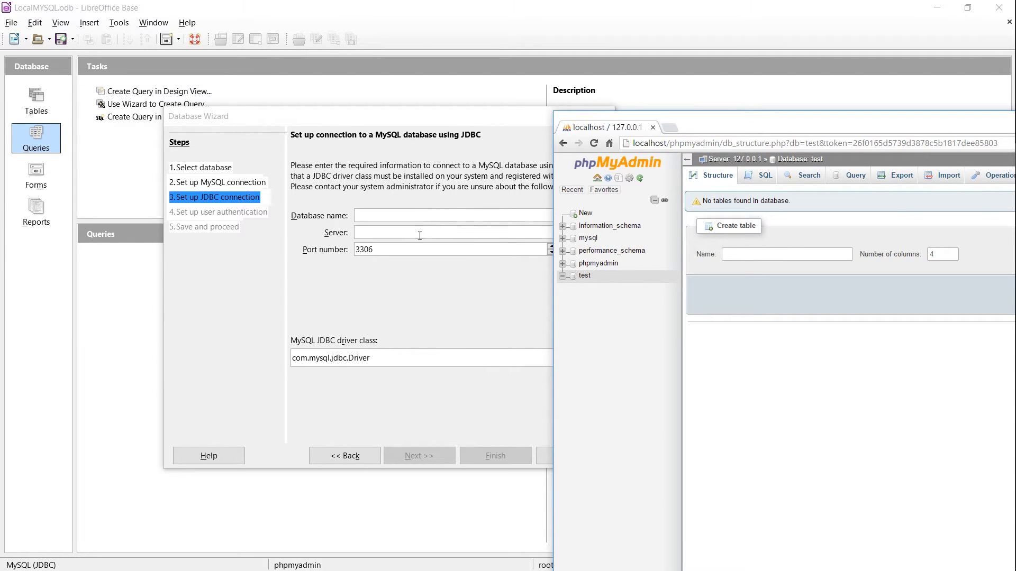
pyautogui.moveTo(715, 127); pyautogui.dragTo(805, 113)
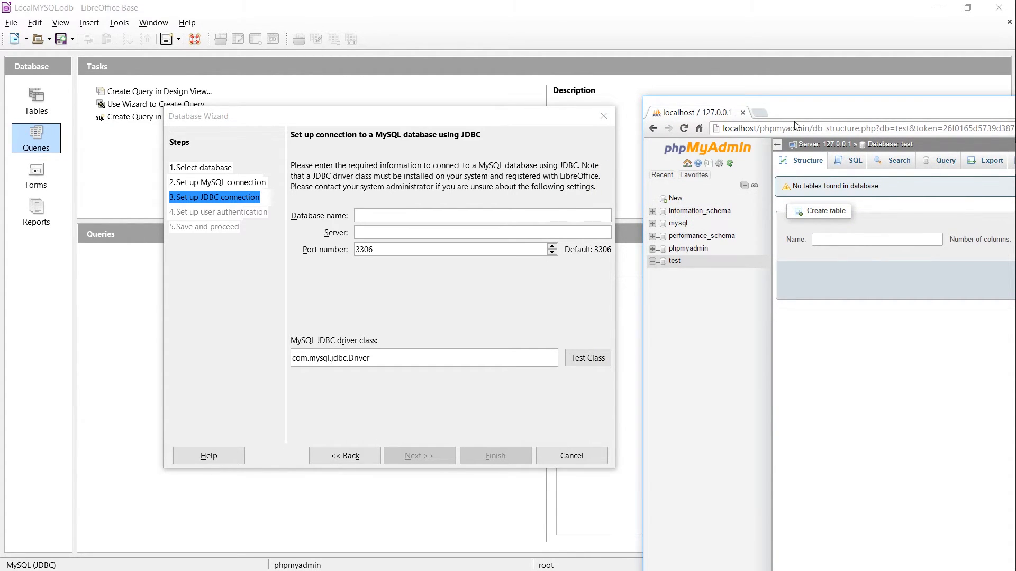
pyautogui.moveTo(858, 109); pyautogui.dragTo(503, 118)
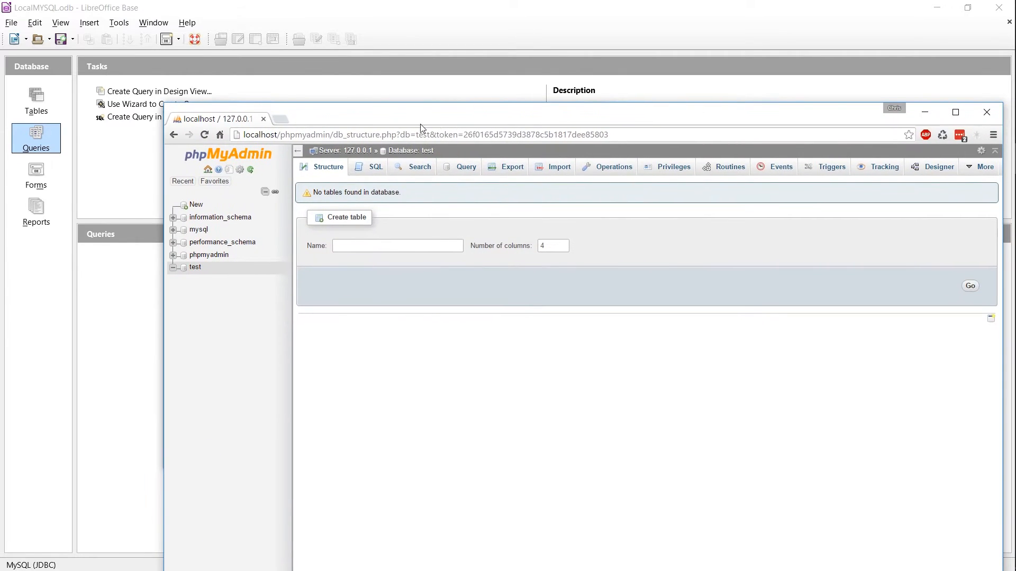
pyautogui.moveTo(348, 115); pyautogui.dragTo(784, 120)
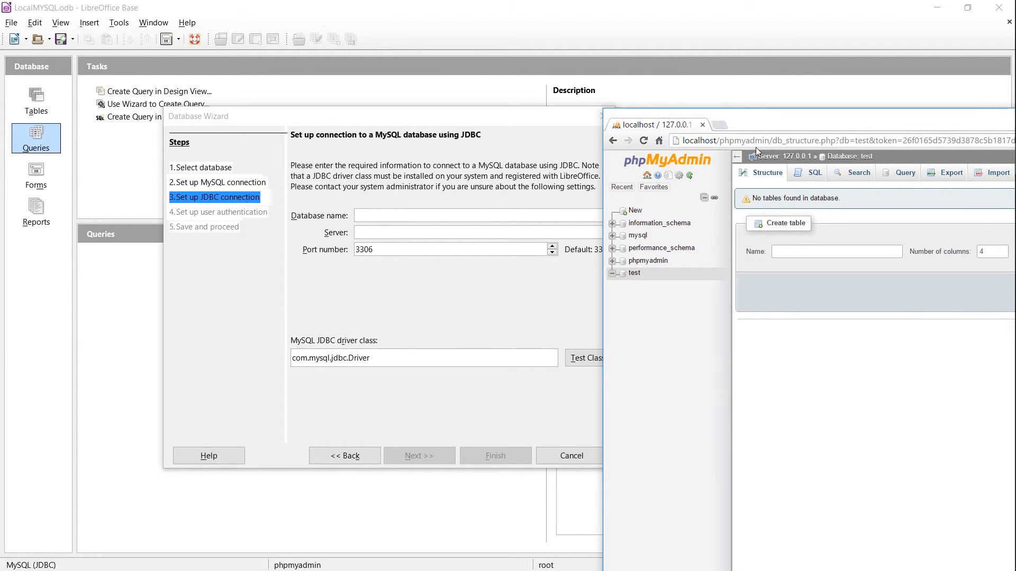
# In the wizard's JDBC connection settings, set the database name to phpmyadmin and the server to 127.0.0.1.
pyautogui.click(466, 221)
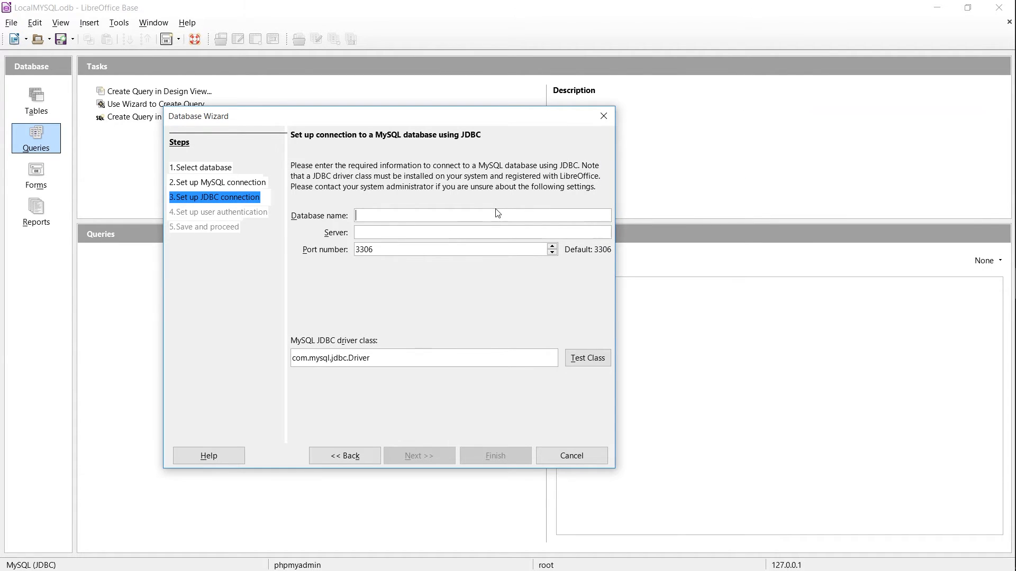
pyautogui.write('phpmyadmin')
pyautogui.hotkey('alt', 'Tab')
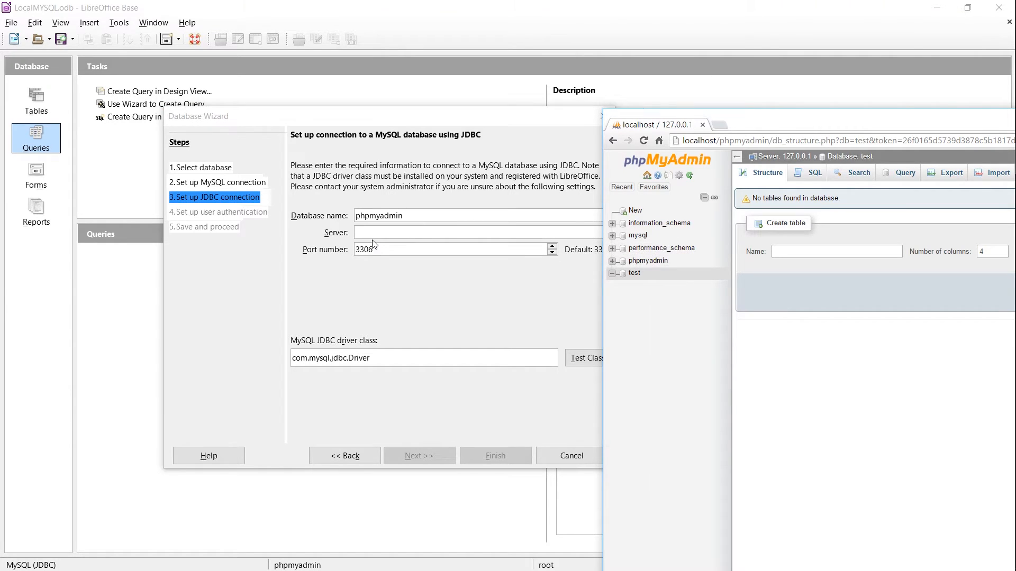
pyautogui.click(385, 234)
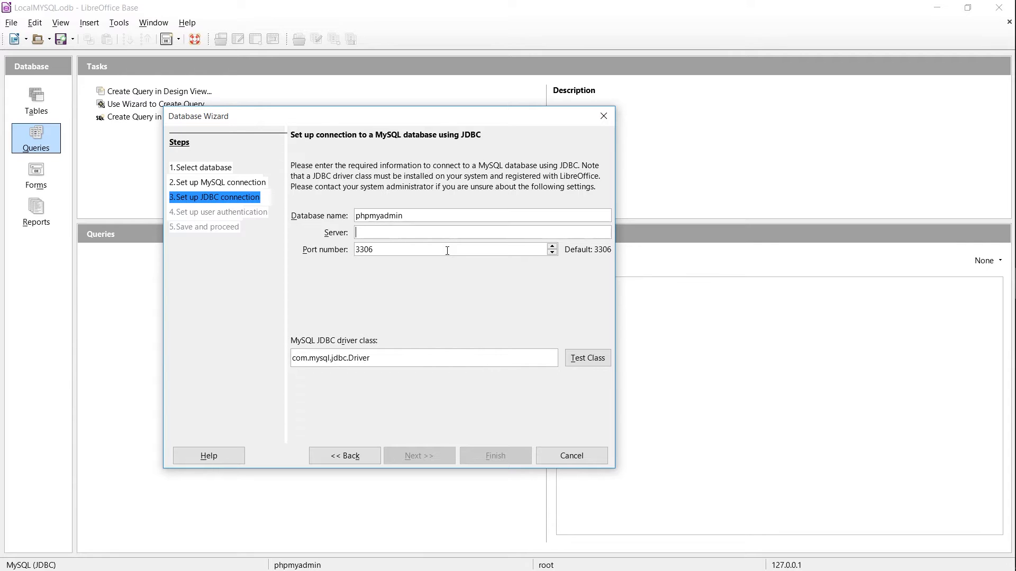
pyautogui.write('127.')
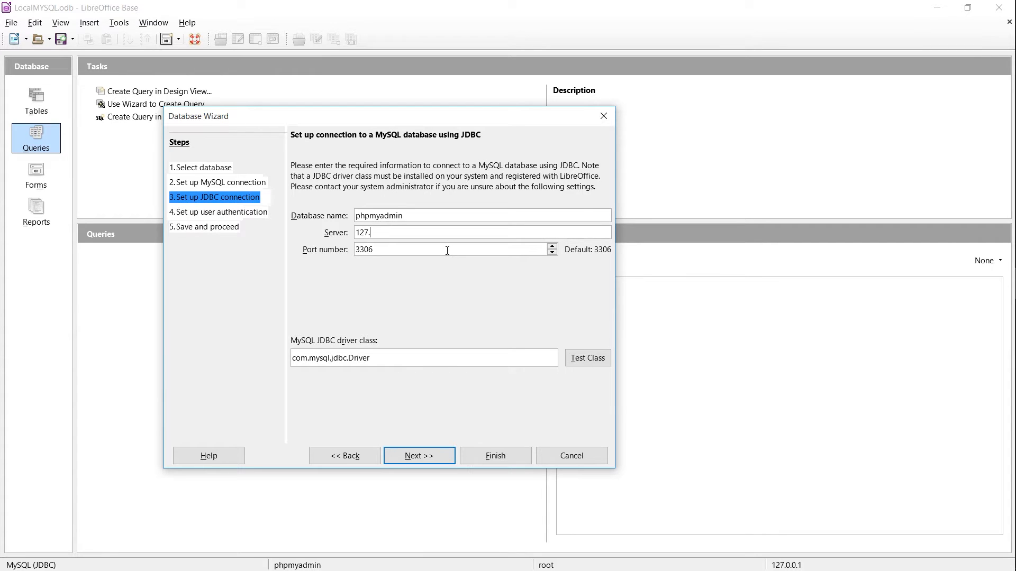
pyautogui.write('0.0.1')
pyautogui.moveTo(451, 230); pyautogui.dragTo(322, 231)
pyautogui.click(422, 235)
pyautogui.moveTo(419, 233); pyautogui.dragTo(334, 233)
pyautogui.click(421, 235)
pyautogui.moveTo(393, 238); pyautogui.dragTo(343, 243)
pyautogui.click(422, 234)
pyautogui.moveTo(422, 234); pyautogui.dragTo(343, 231)
pyautogui.press('Tab')
pyautogui.click(359, 249)
# Open the XAMPP Control Panel, check the port MySQL is running on, and return to the database wizard.
pyautogui.click(986, 451)
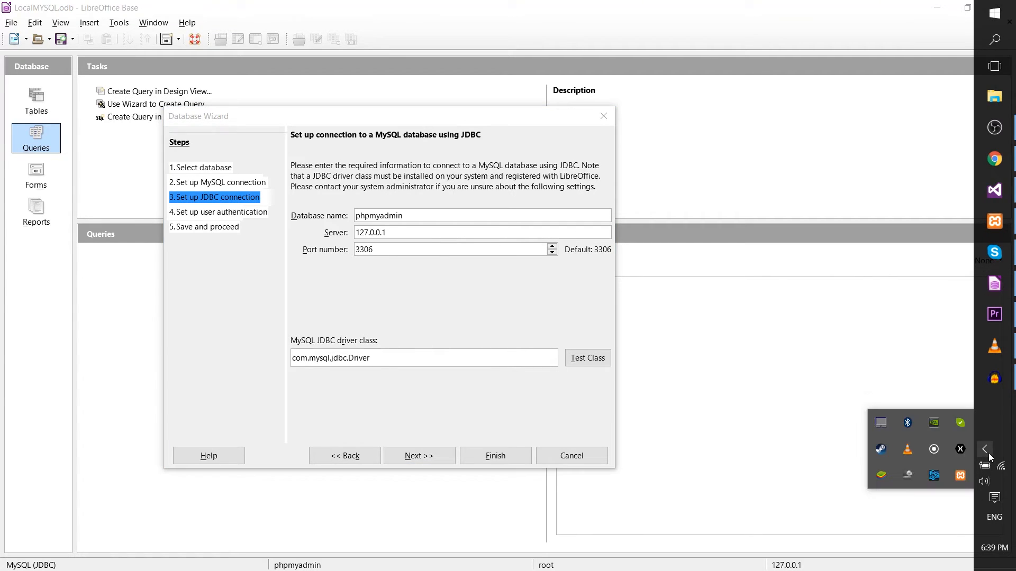
pyautogui.click(961, 475)
pyautogui.click(963, 475)
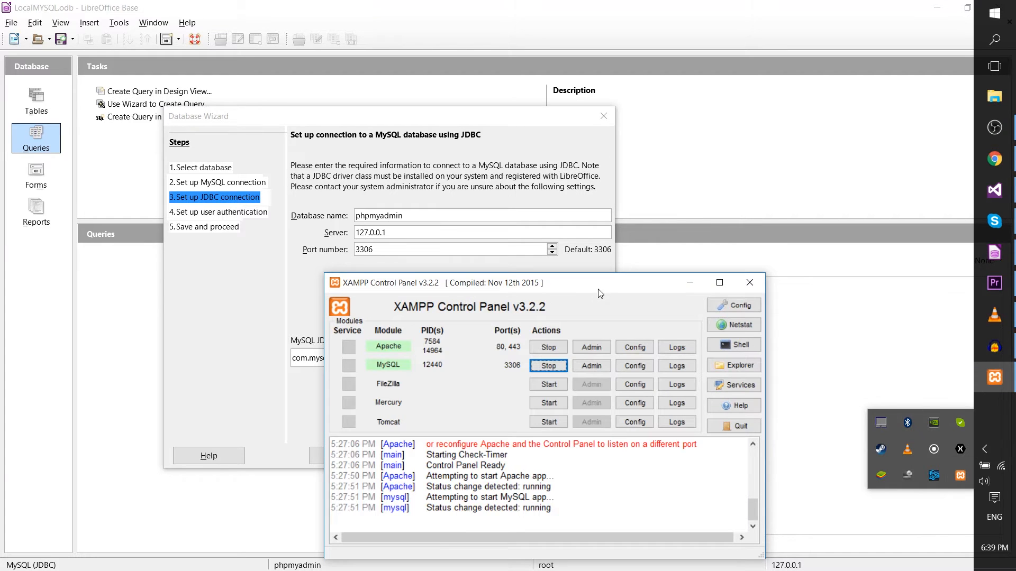
pyautogui.click(773, 186)
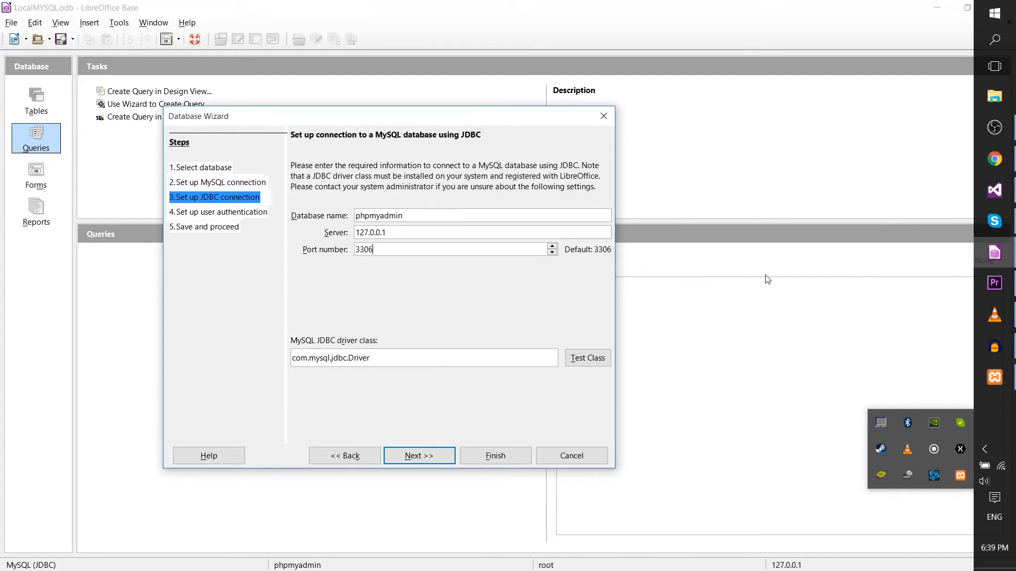
pyautogui.click(995, 378)
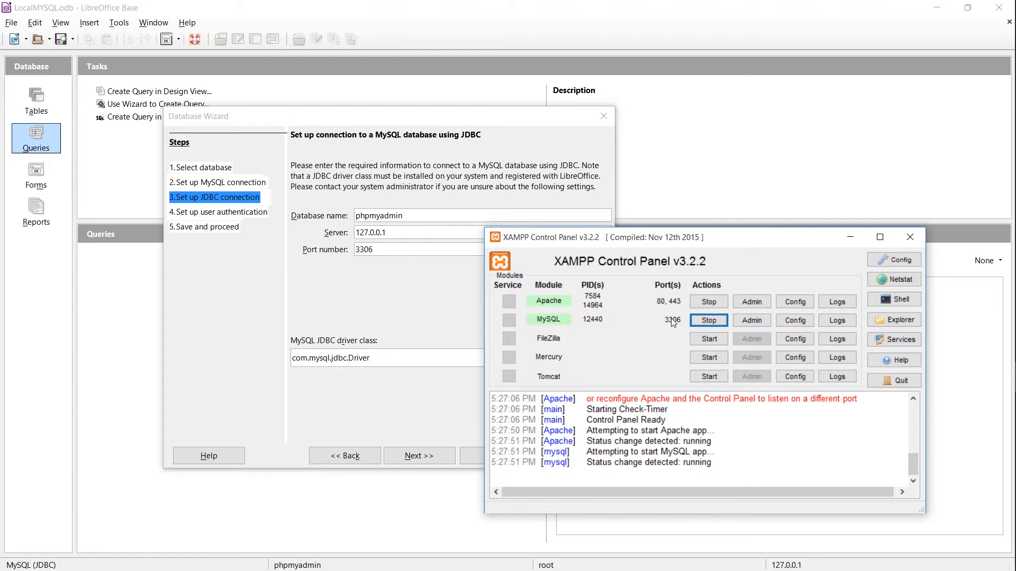
pyautogui.click(850, 237)
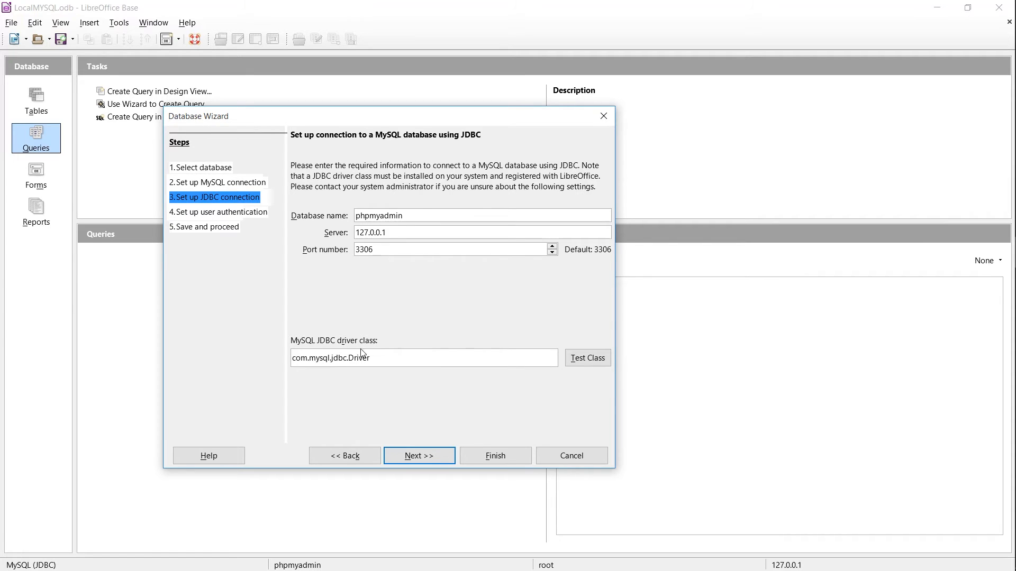
pyautogui.moveTo(364, 363); pyautogui.dragTo(284, 356)
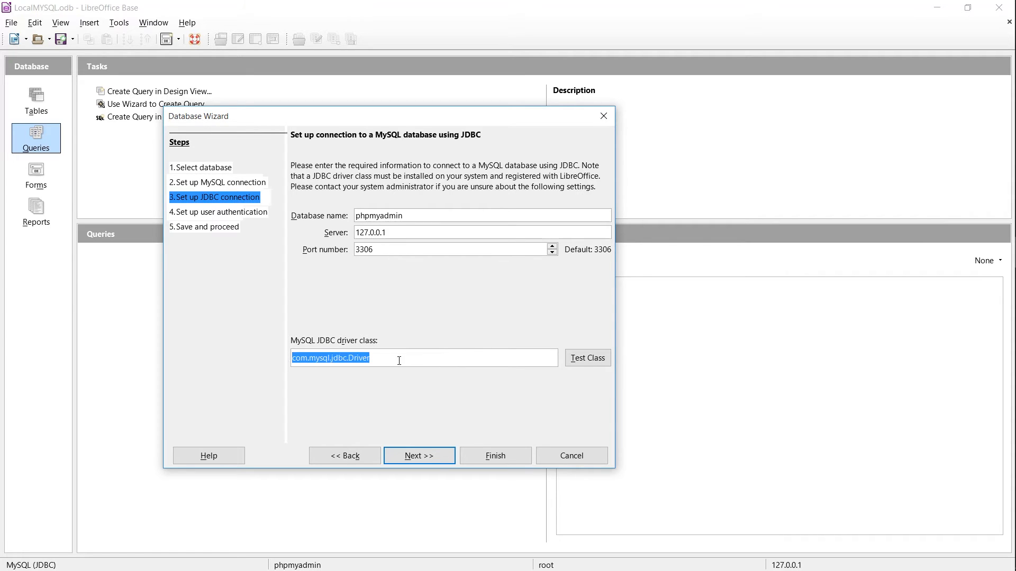
pyautogui.click(418, 359)
pyautogui.moveTo(419, 358); pyautogui.dragTo(278, 357)
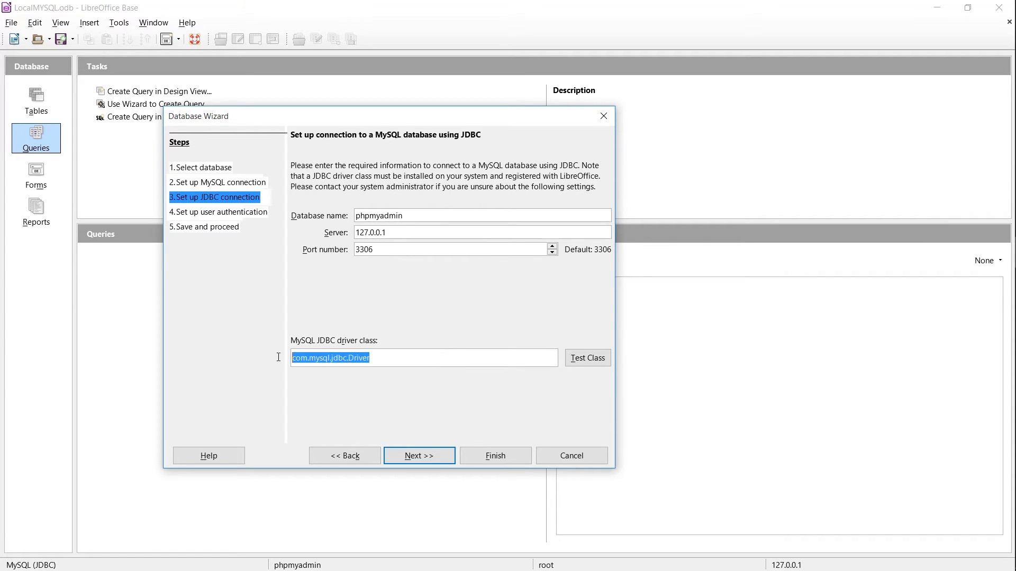
pyautogui.click(366, 358)
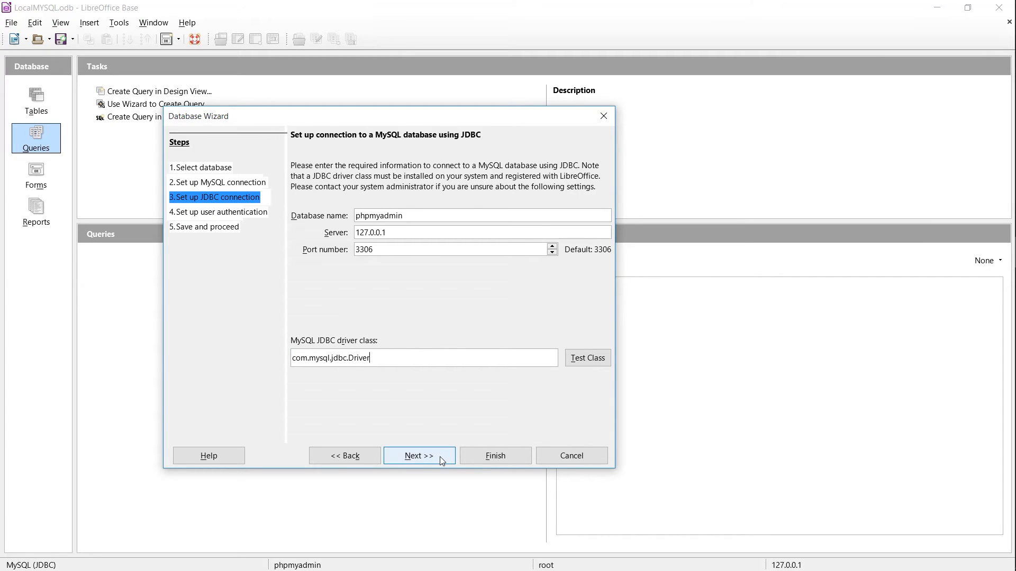
# Accept the JDBC connection settings and enter root as the user name for authentication.
pyautogui.click(419, 456)
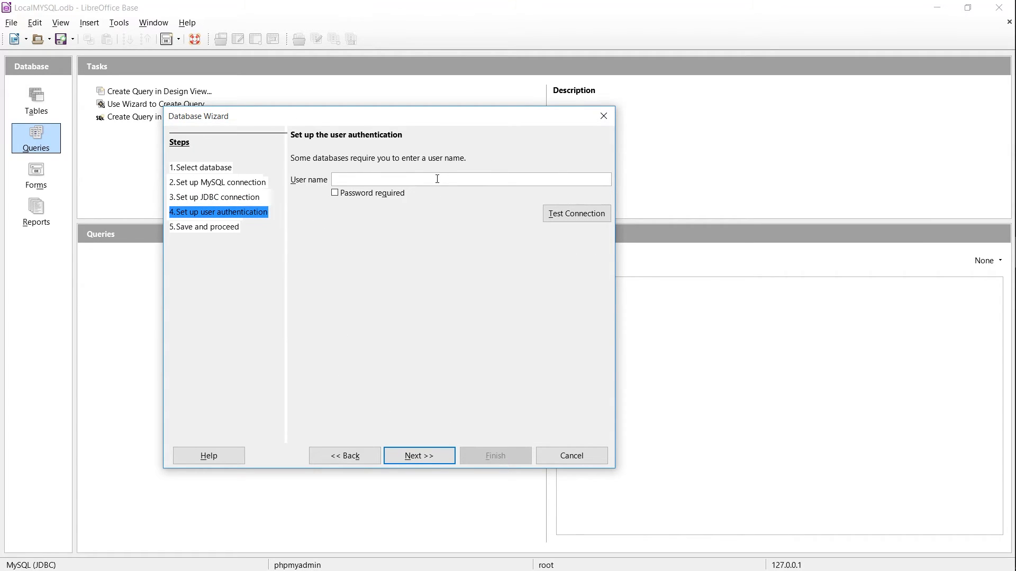
pyautogui.write('root')
pyautogui.moveTo(349, 180); pyautogui.dragTo(305, 185)
pyautogui.click(356, 180)
pyautogui.moveTo(350, 181); pyautogui.dragTo(329, 188)
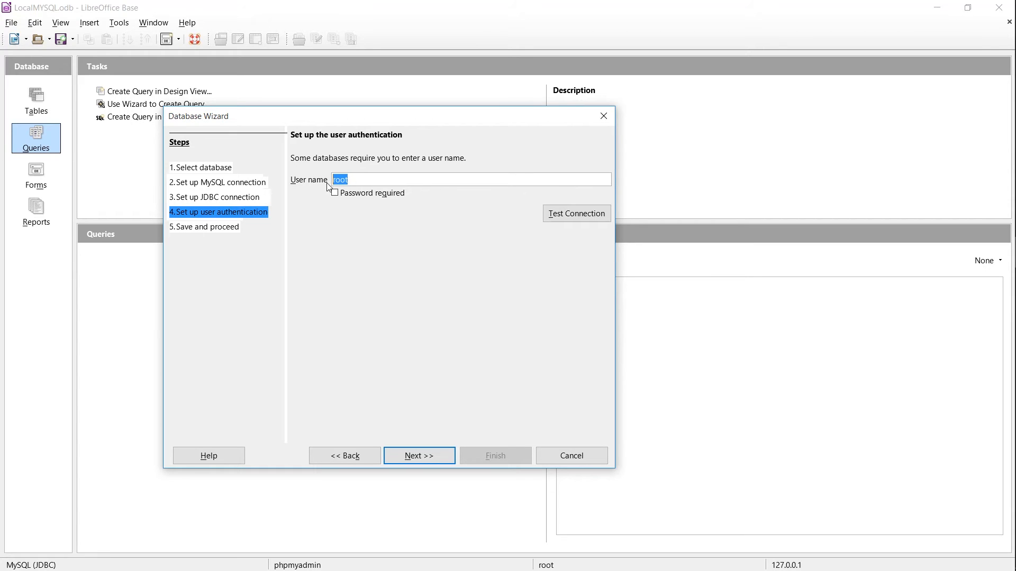
pyautogui.click(358, 180)
pyautogui.moveTo(358, 180); pyautogui.dragTo(329, 182)
pyautogui.click(348, 180)
pyautogui.doubleClick(345, 182)
pyautogui.click(352, 179)
pyautogui.moveTo(348, 180); pyautogui.dragTo(332, 180)
# Finish the wizard with the database registered and opened for editing, saving it as Test2 in the TutorialsTest folder.
pyautogui.click(449, 458)
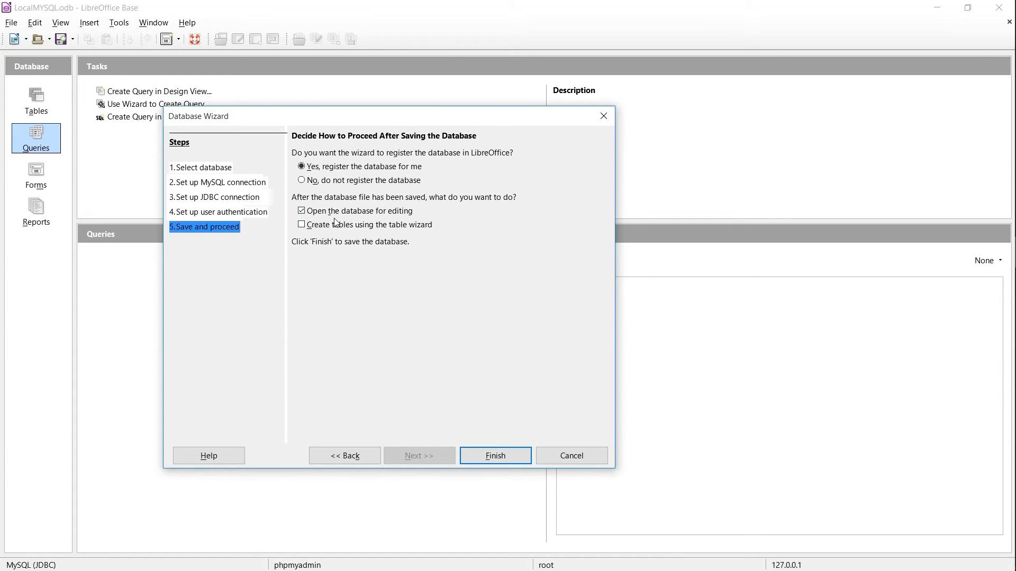
pyautogui.click(495, 456)
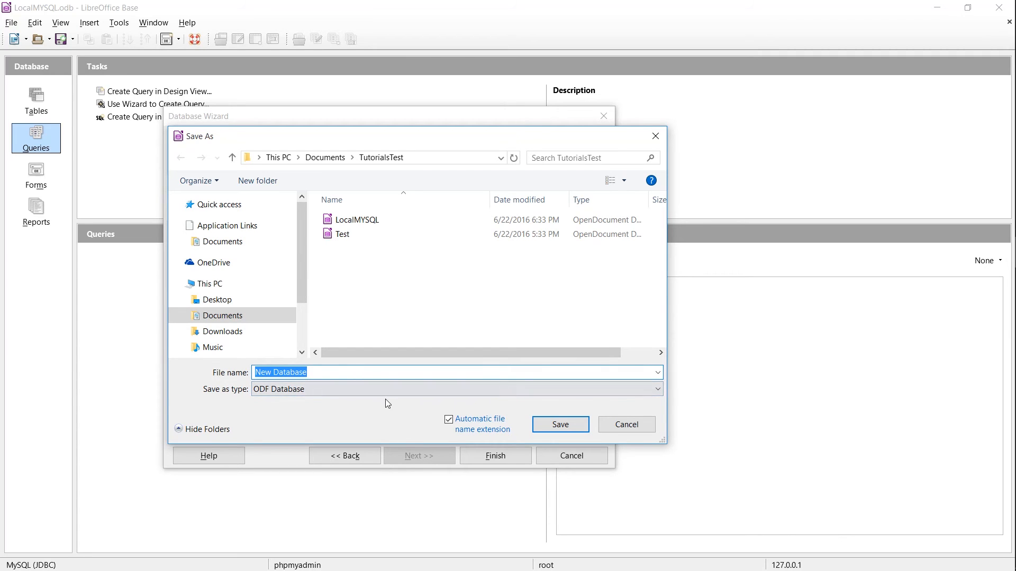
pyautogui.press('BackSpace')
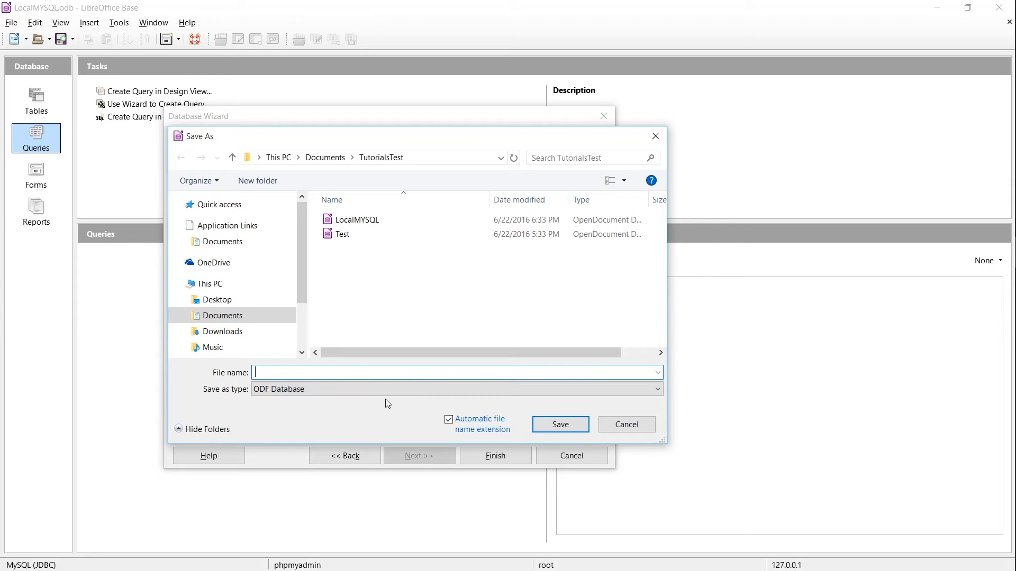
pyautogui.write('Test2')
pyautogui.press('Return')
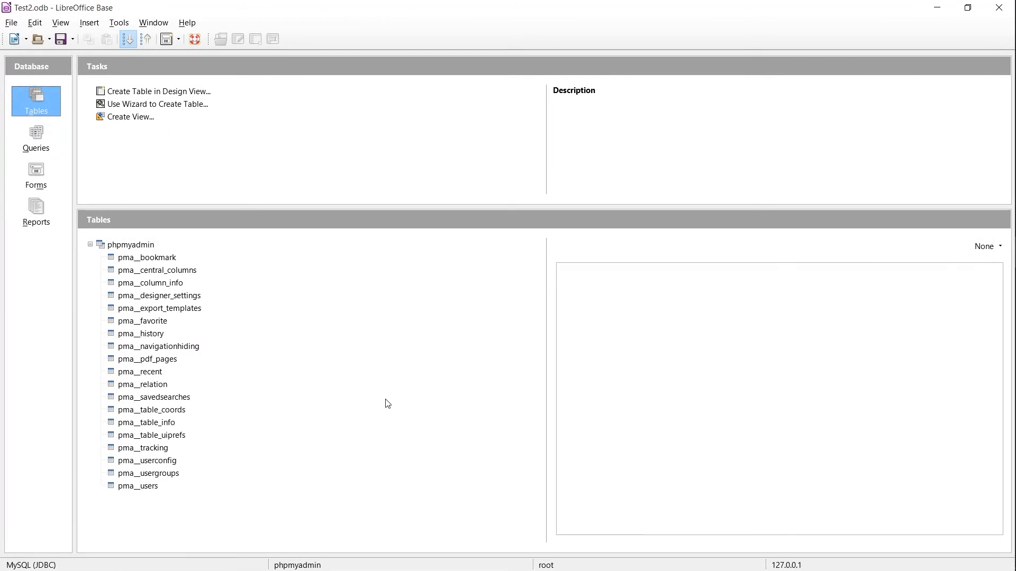
# Look through the tables listed under the phpmyadmin database.
pyautogui.click(119, 246)
pyautogui.click(141, 257)
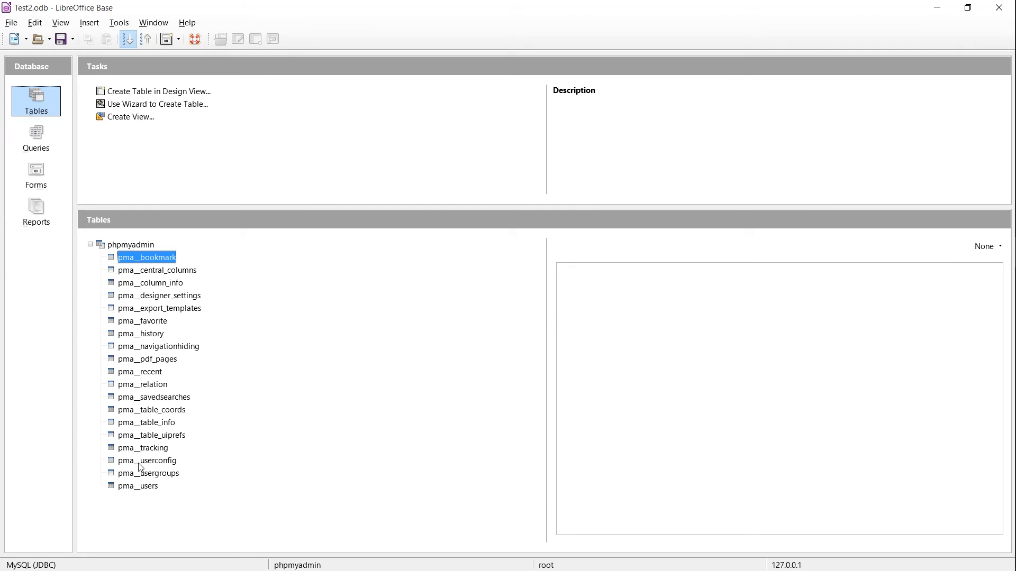
pyautogui.click(140, 487)
pyautogui.click(164, 272)
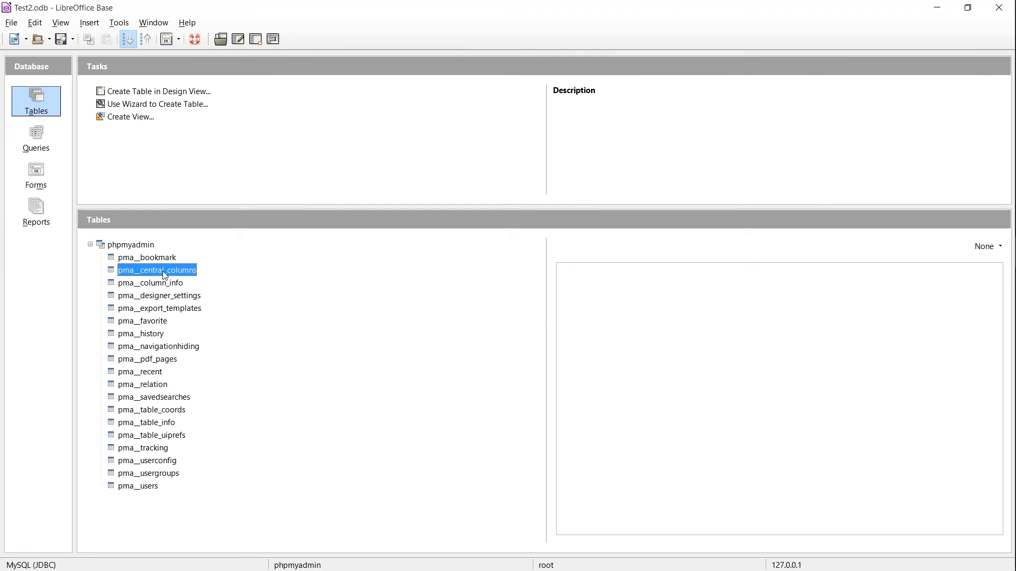
pyautogui.click(160, 258)
pyautogui.click(163, 272)
pyautogui.click(152, 247)
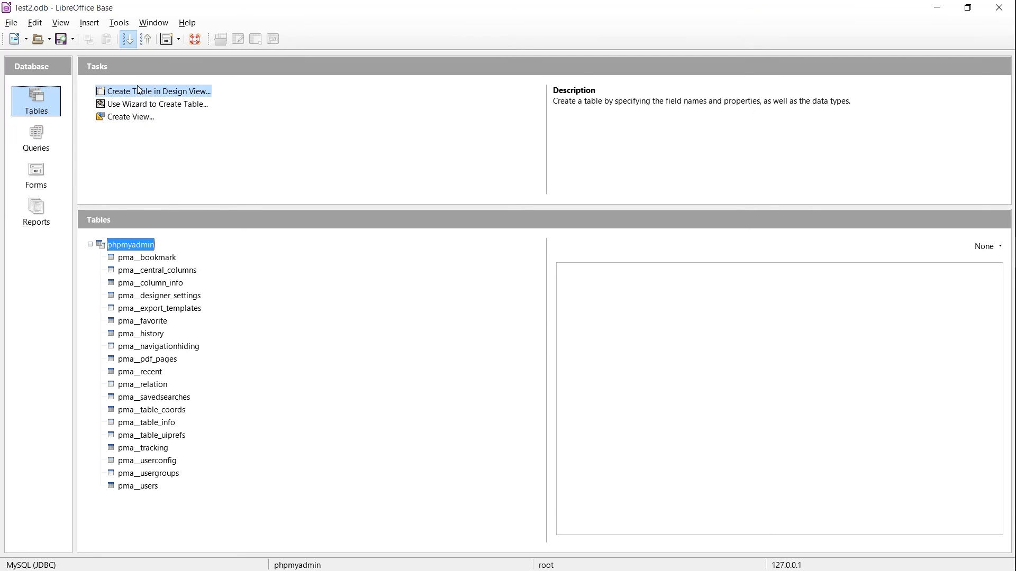
# Start a new query in Design View and add the pma__bookmark table to it.
pyautogui.click(35, 138)
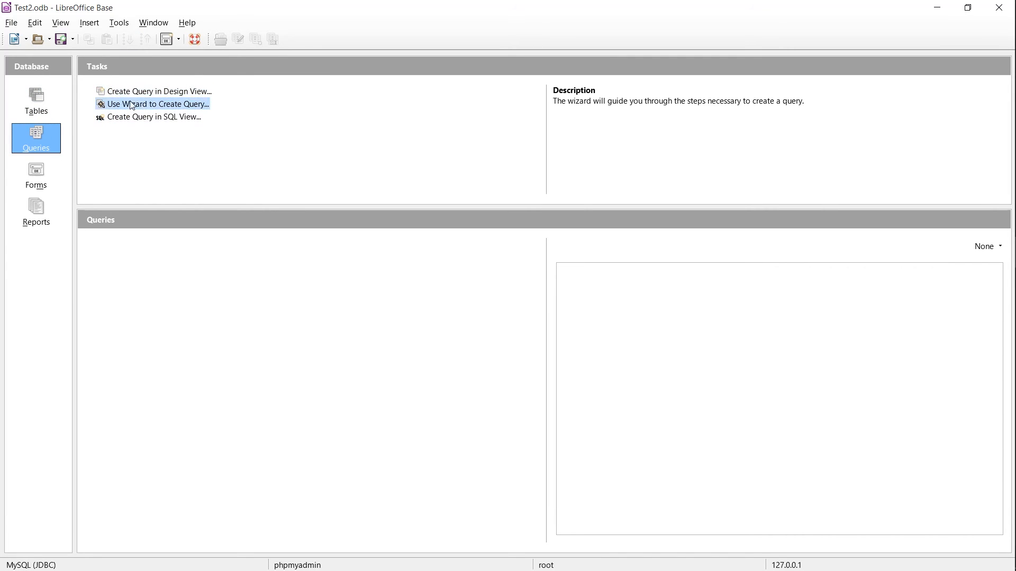
pyautogui.click(36, 101)
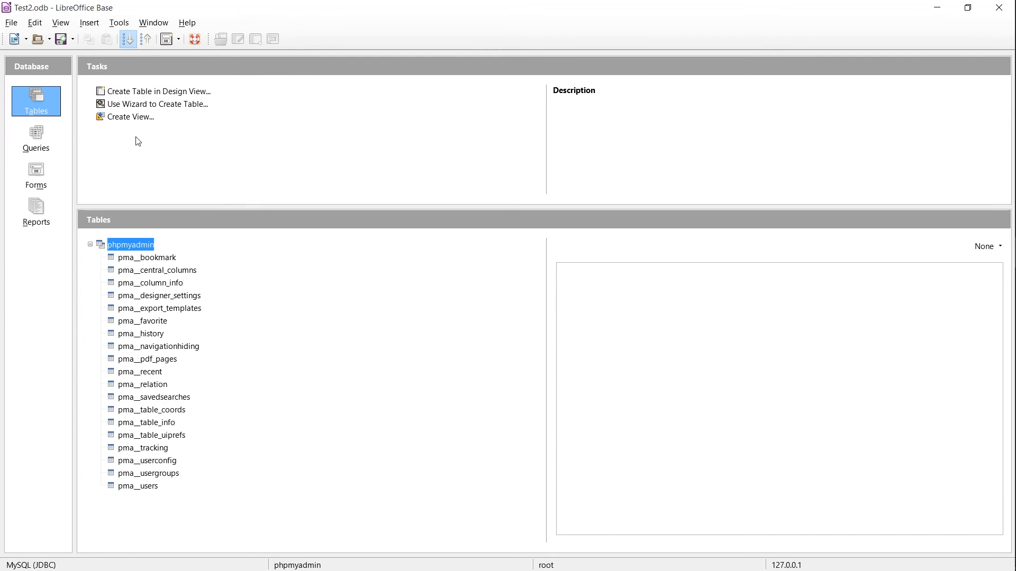
pyautogui.click(30, 152)
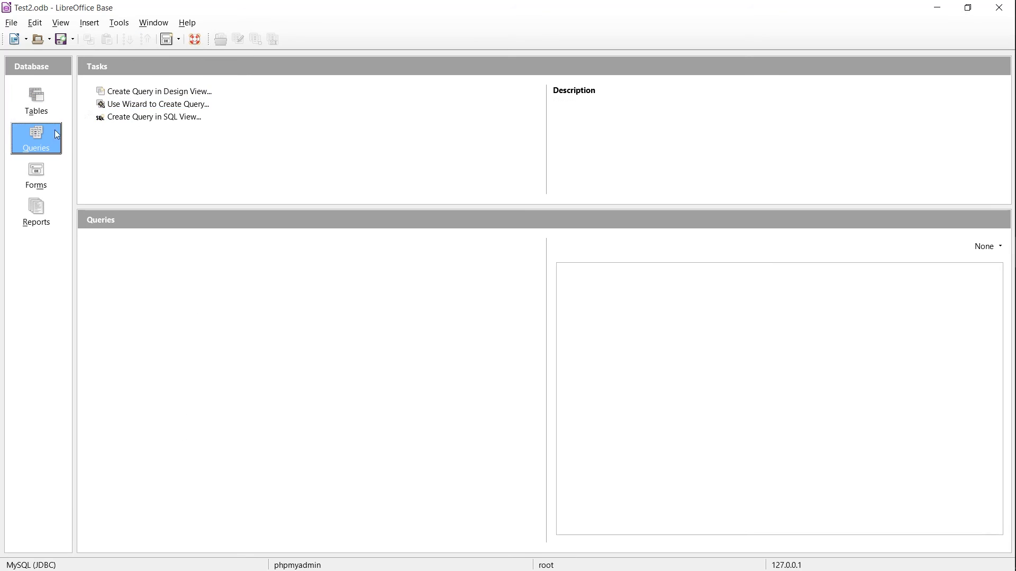
pyautogui.click(127, 91)
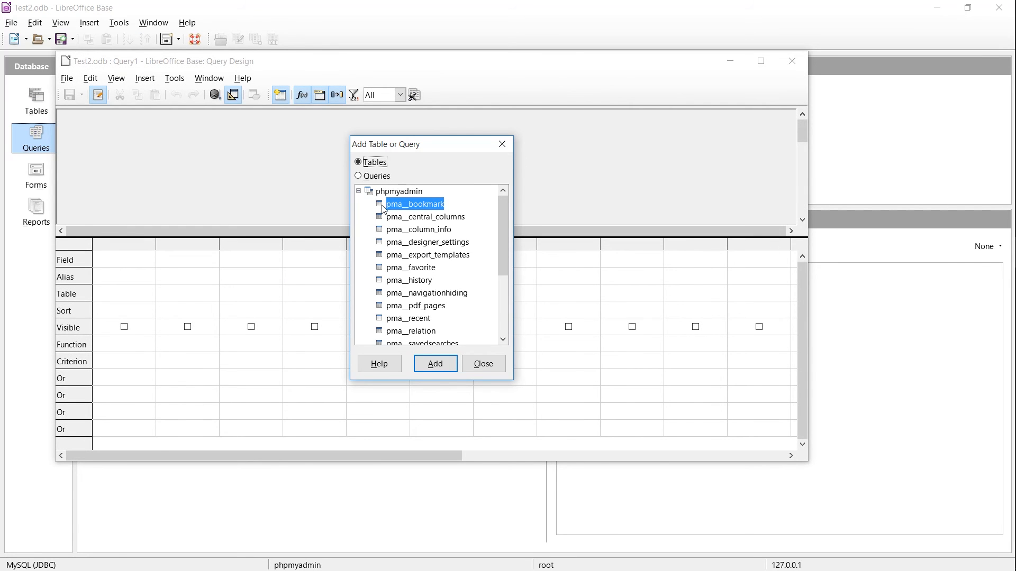
pyautogui.click(418, 208)
pyautogui.click(434, 364)
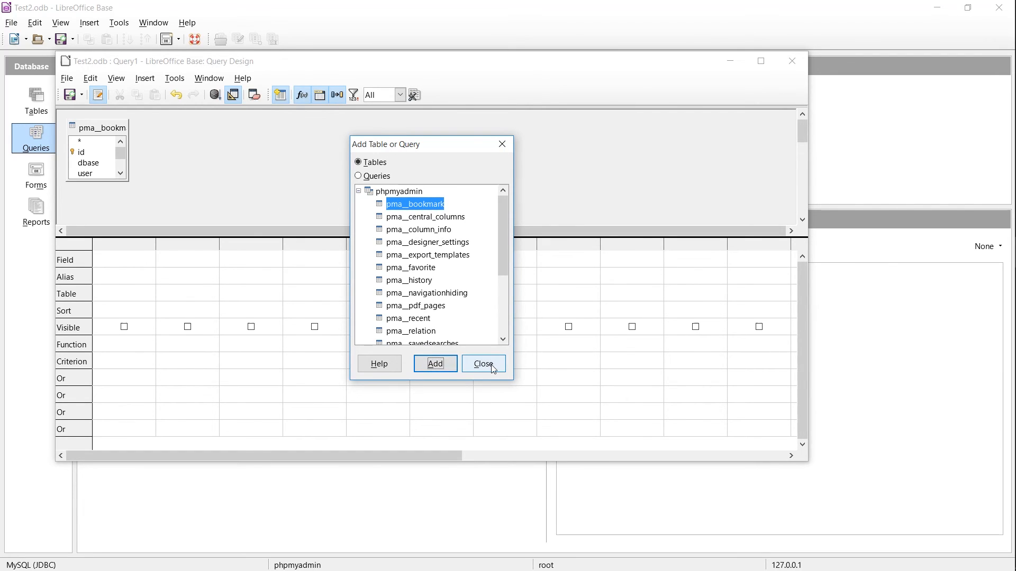
pyautogui.click(492, 364)
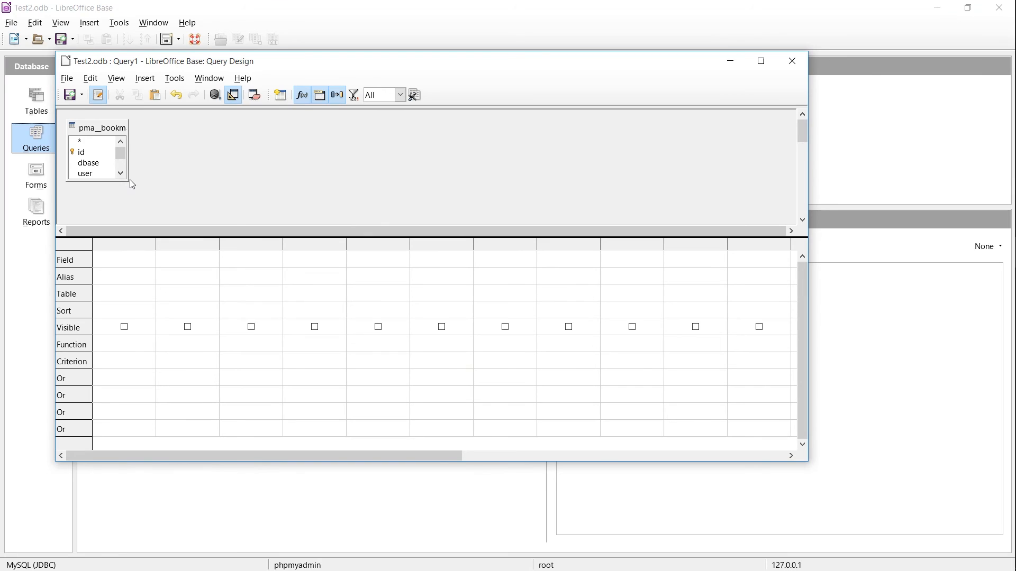
# Enlarge the pma__bookmark field list and add its id and user fields to the query.
pyautogui.moveTo(127, 181); pyautogui.dragTo(148, 214)
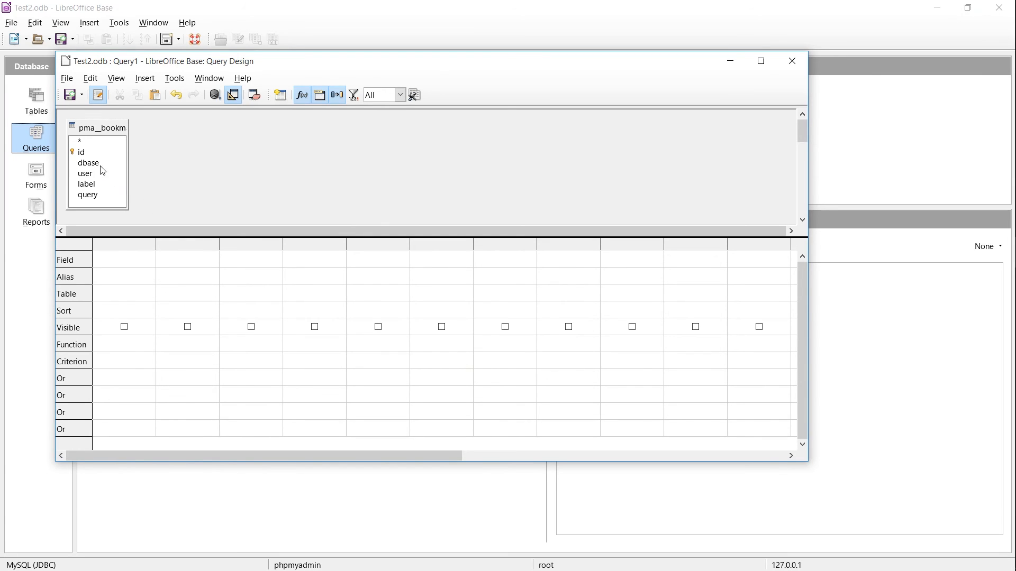
pyautogui.doubleClick(83, 156)
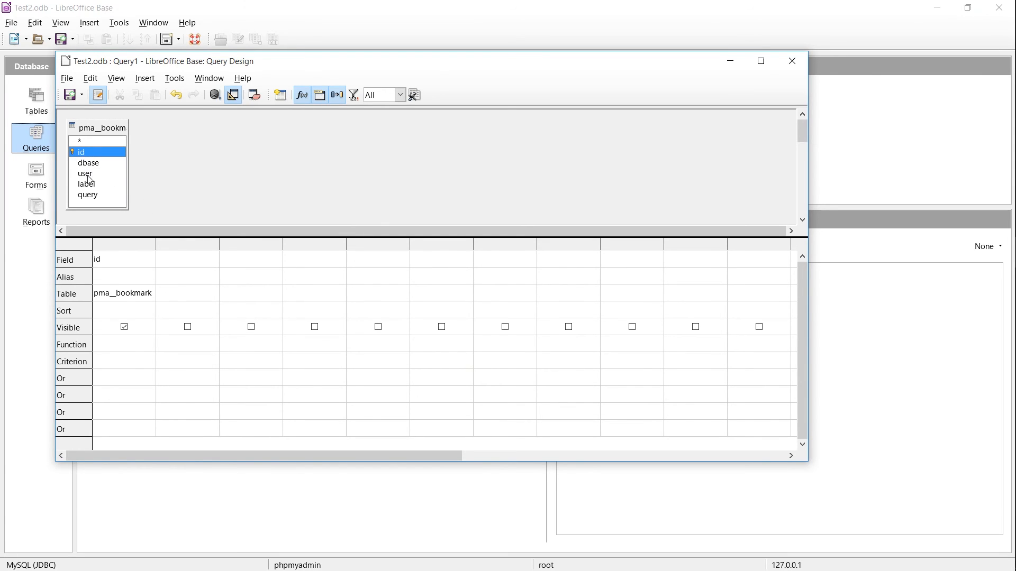
pyautogui.doubleClick(89, 175)
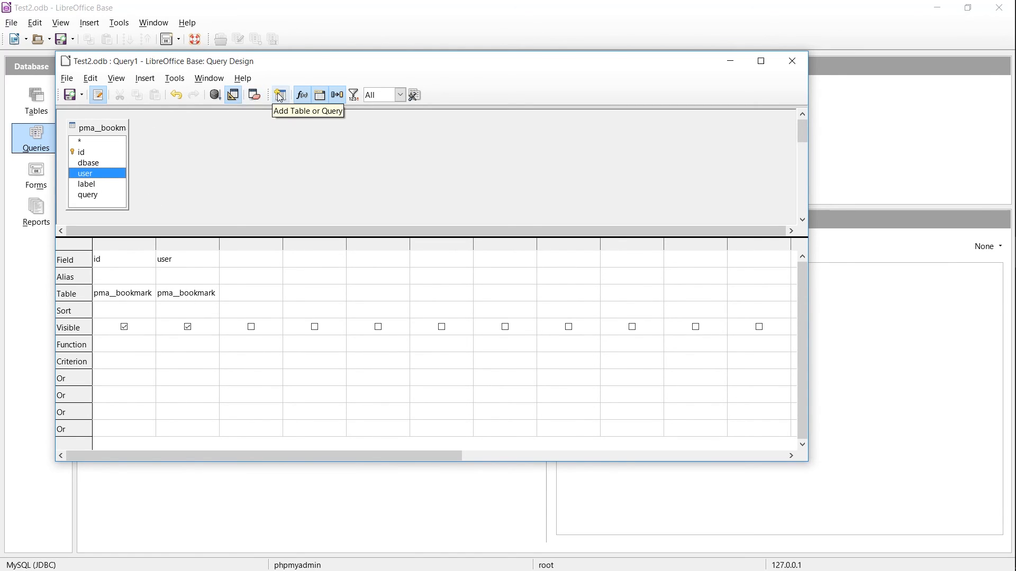
# Run the query and widen the id and user columns in the results.
pyautogui.click(216, 100)
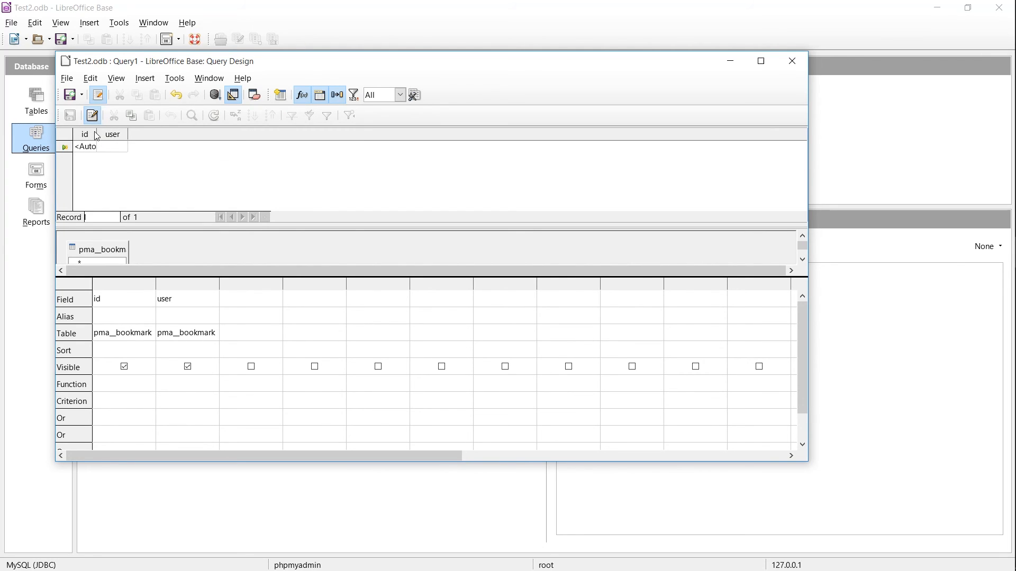
pyautogui.moveTo(103, 134); pyautogui.dragTo(110, 135)
pyautogui.moveTo(111, 134); pyautogui.dragTo(137, 135)
# Leave the query design and open the Advanced Java settings in the LibreOffice options to review the installed runtime environments.
pyautogui.click(120, 28)
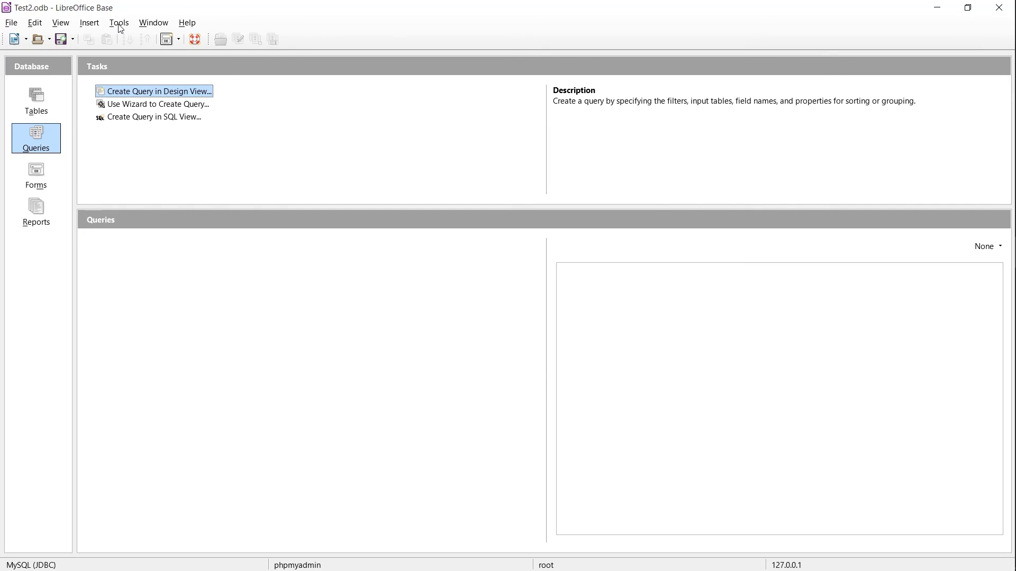
pyautogui.click(120, 27)
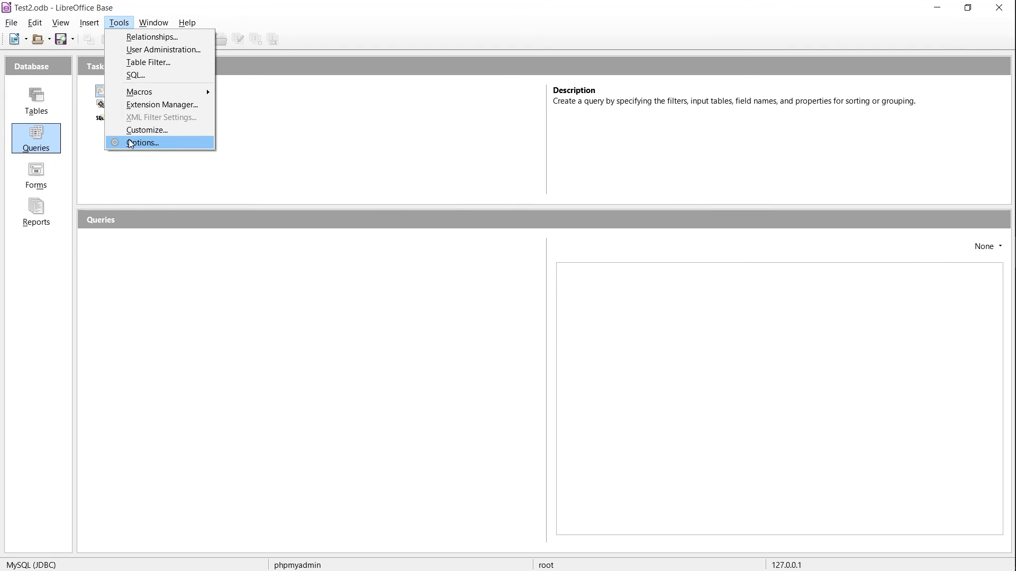
pyautogui.click(131, 144)
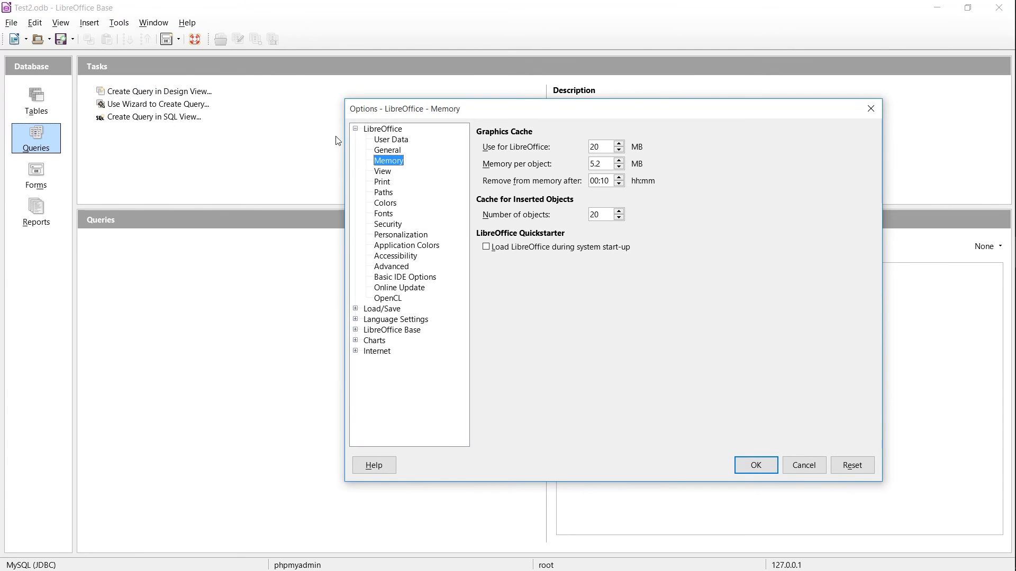
pyautogui.click(397, 267)
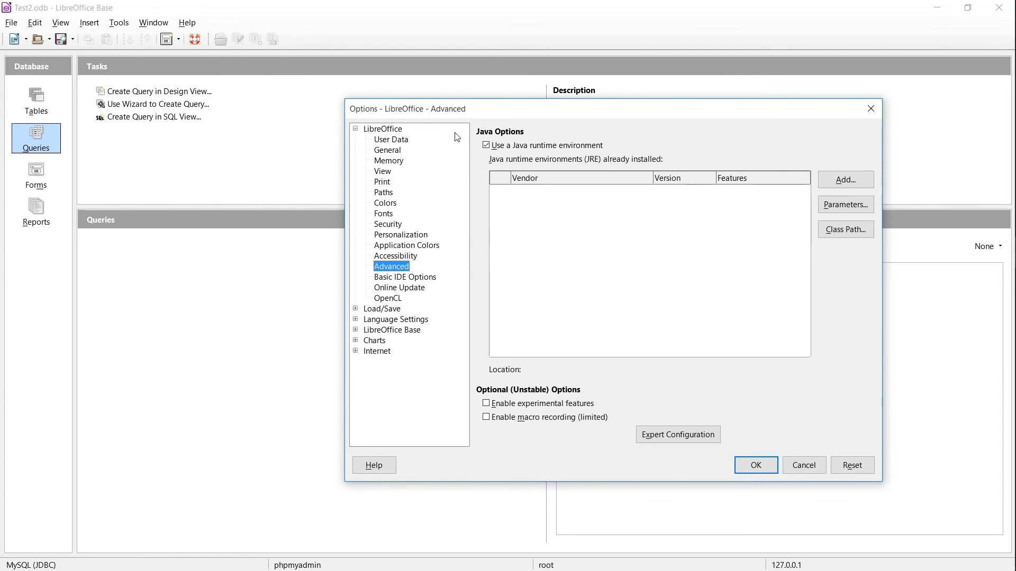
pyautogui.moveTo(524, 110); pyautogui.dragTo(502, 105)
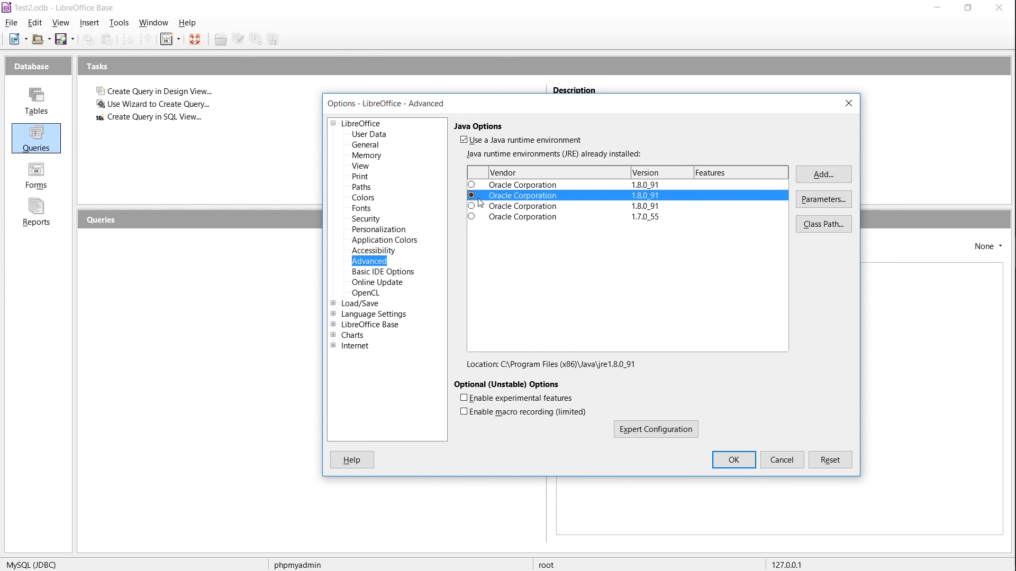
# Check the full path of the MySQL connector archive assigned in the Java class path and accept the dialog.
pyautogui.click(810, 224)
pyautogui.moveTo(590, 218); pyautogui.dragTo(609, 219)
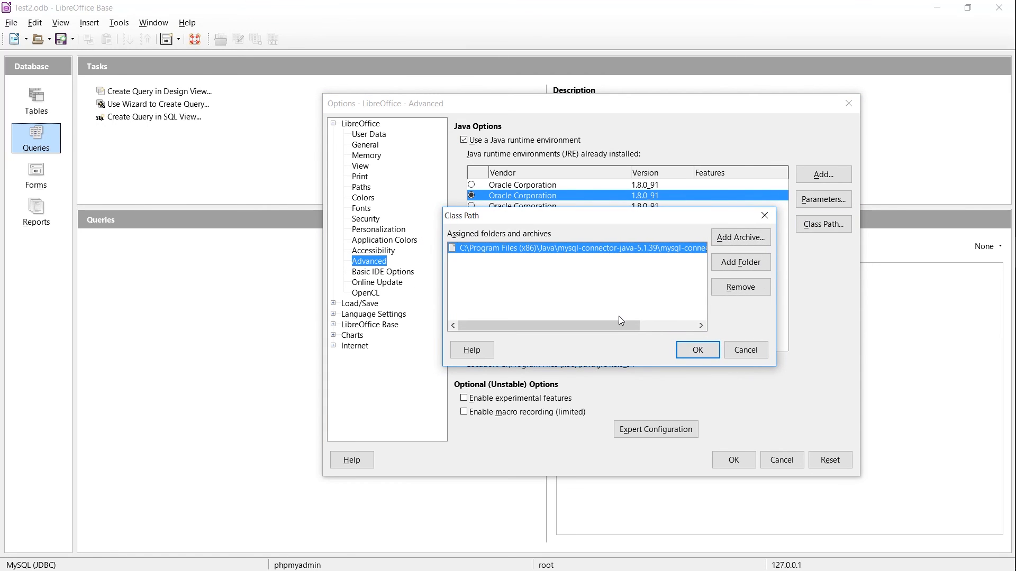
pyautogui.moveTo(618, 325); pyautogui.dragTo(688, 324)
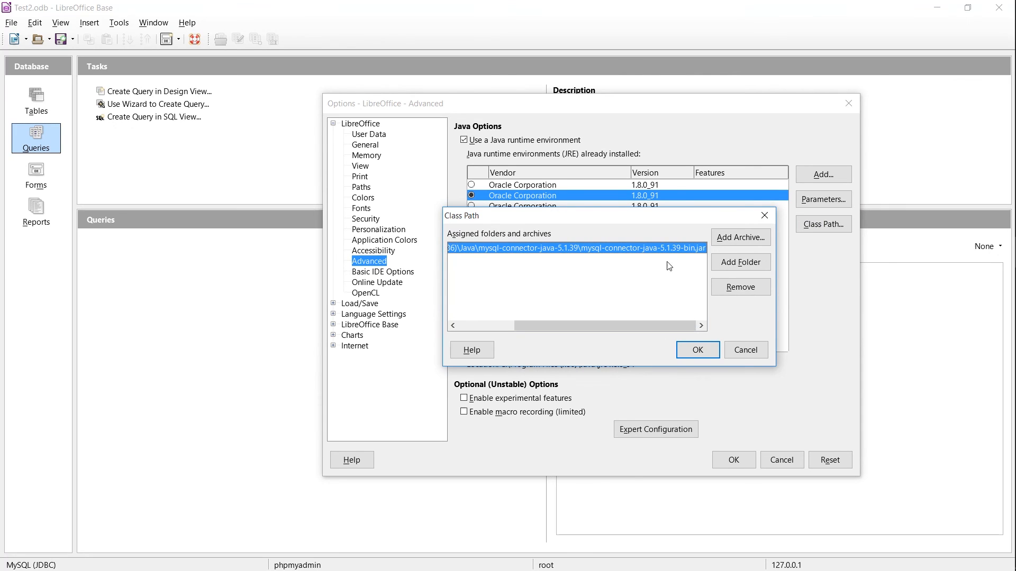
pyautogui.moveTo(672, 215); pyautogui.dragTo(281, 96)
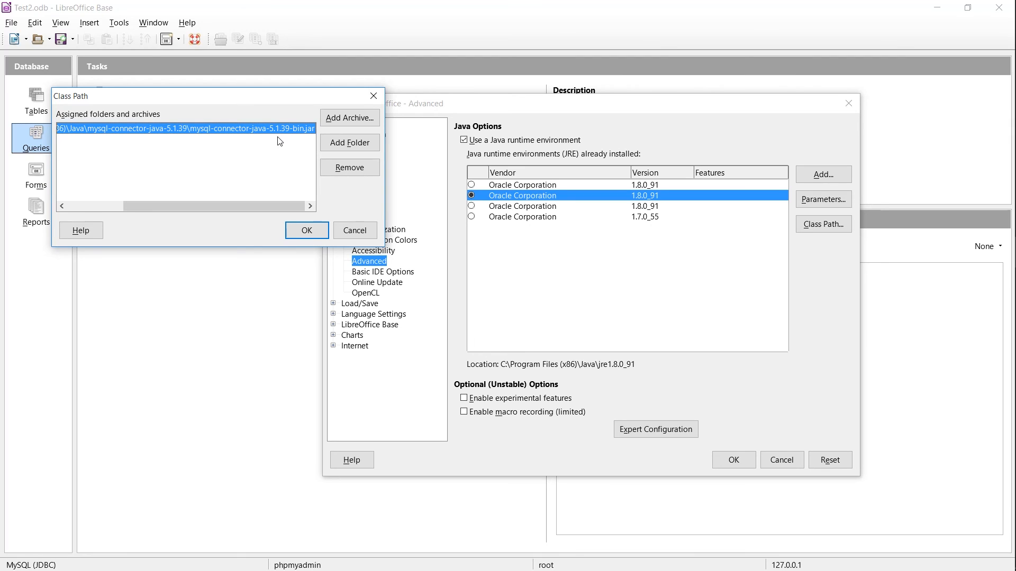
pyautogui.moveTo(262, 204); pyautogui.dragTo(152, 204)
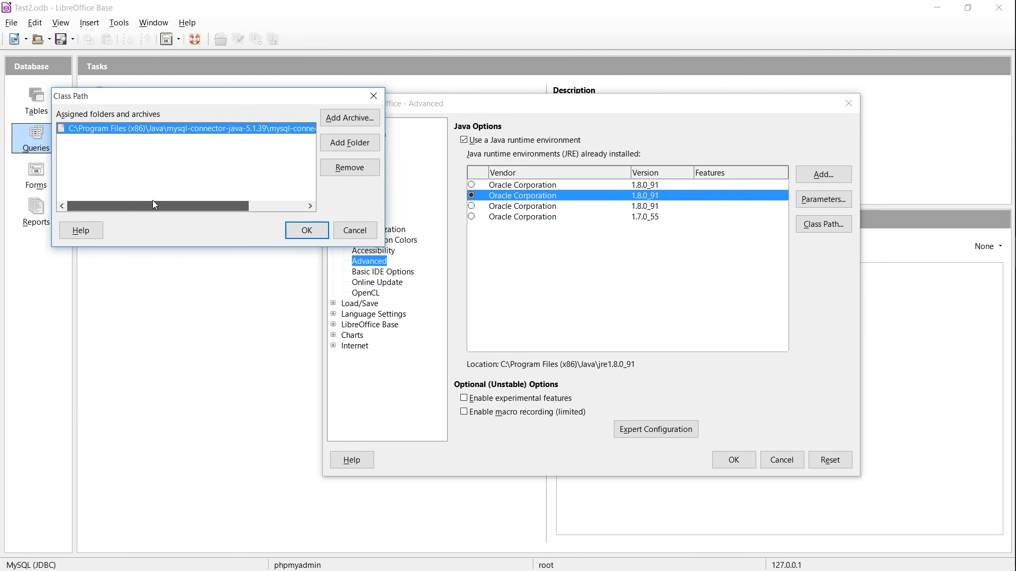
pyautogui.click(312, 238)
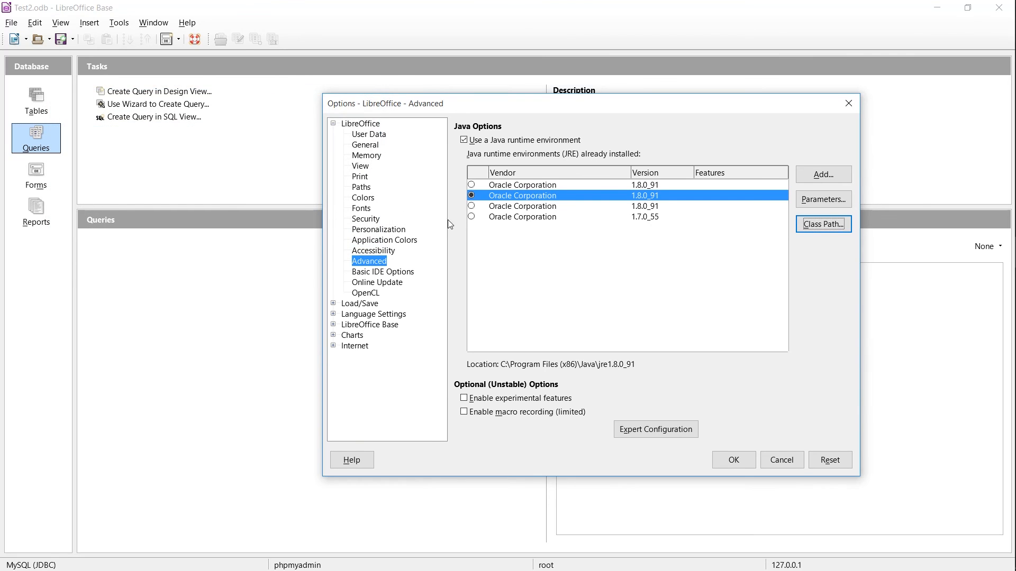